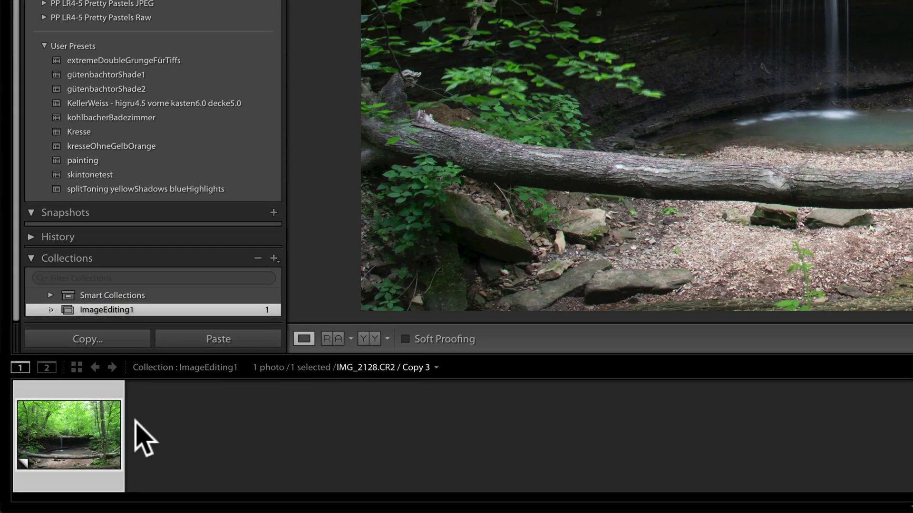
Step: Create a virtual copy of the photo and set its exposure to -0,35, contrast to +14, vibrance to +14 and saturation to +15
right_click(40, 470)
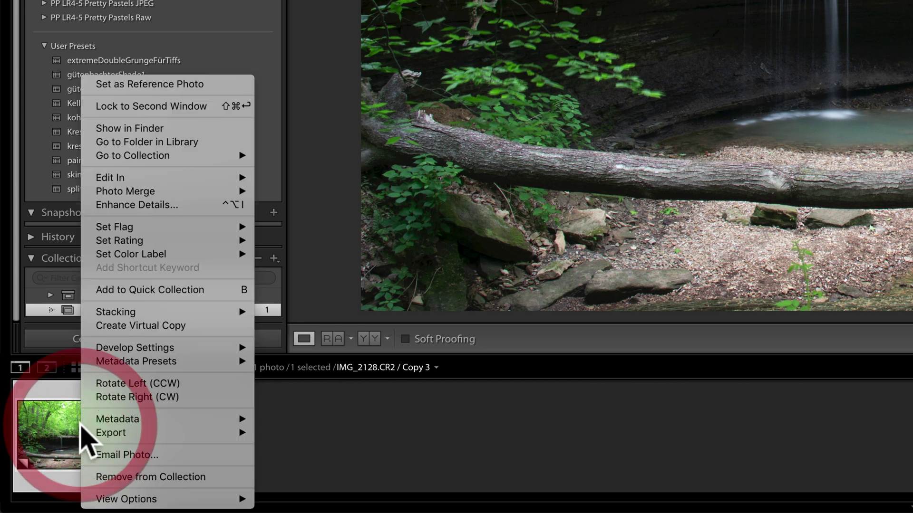
left_click(145, 326)
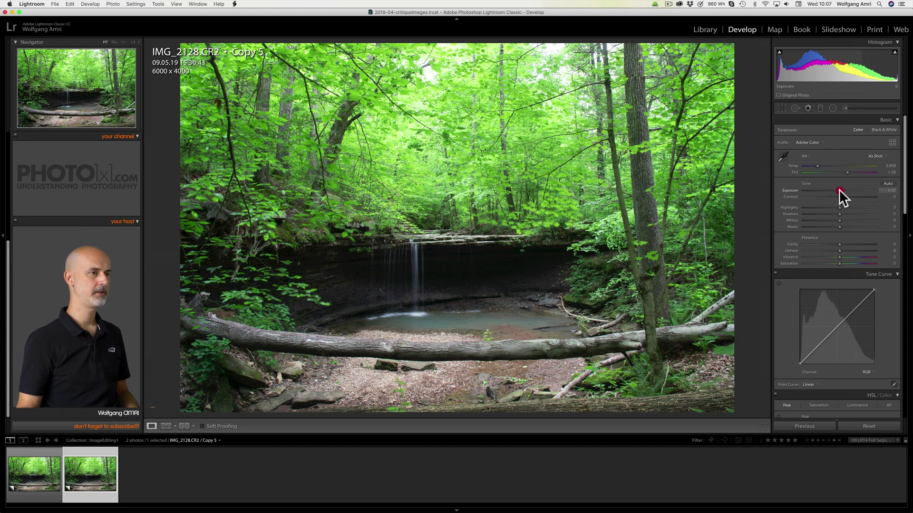
left_click_drag(840, 189, 836, 190)
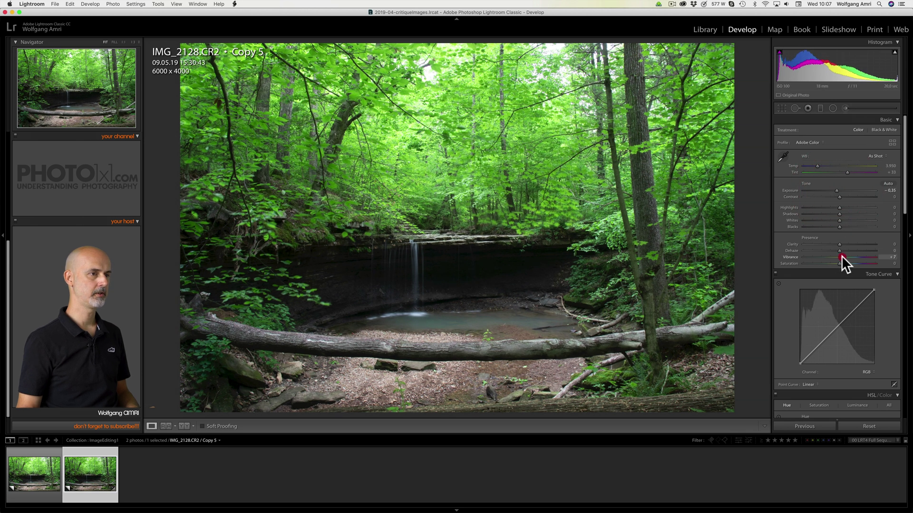
left_click_drag(843, 256, 845, 262)
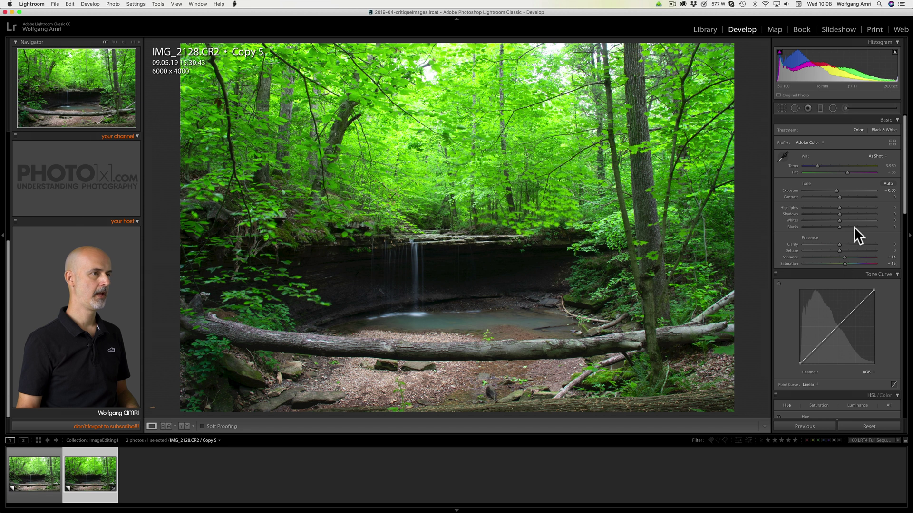
left_click_drag(839, 196, 829, 200)
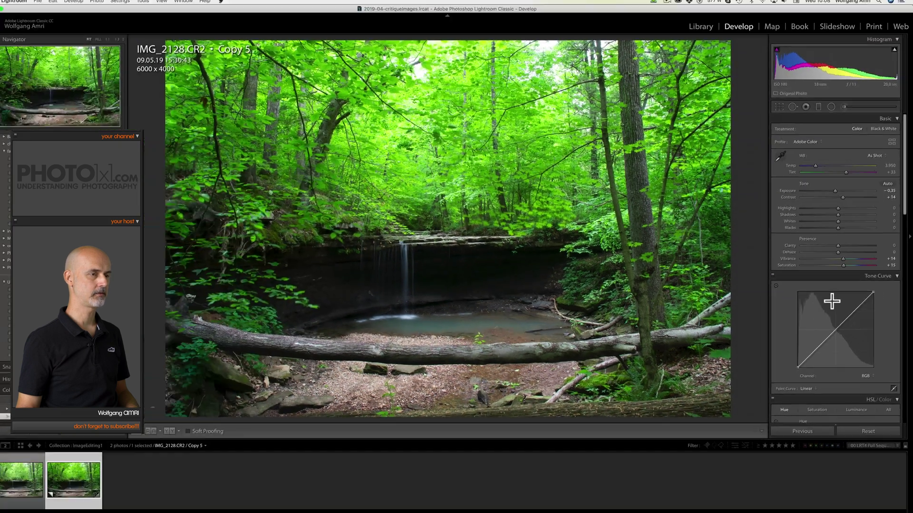
Step: Sharpen the photo with masking 44 and amount 68, and set luminance noise reduction to 20
scroll(777, 366, "down", 10)
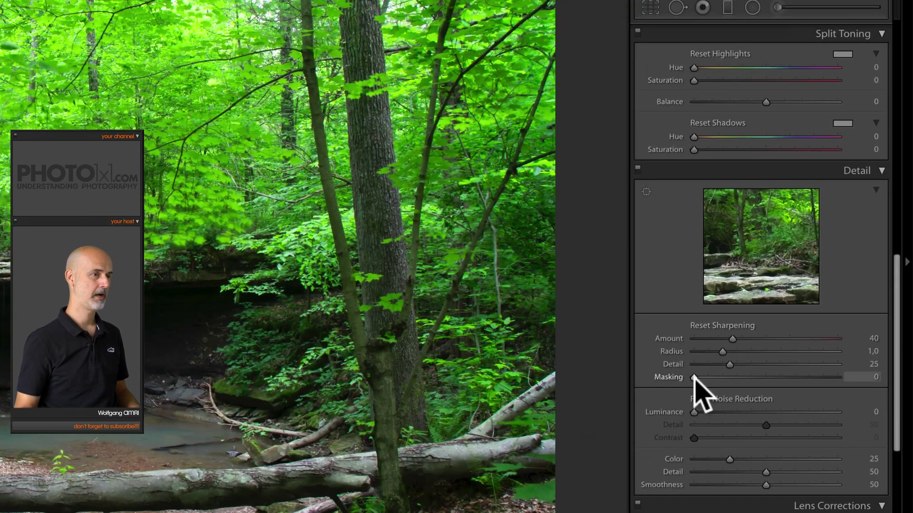
left_click(803, 293, "alt")
left_click_drag(694, 377, 758, 380)
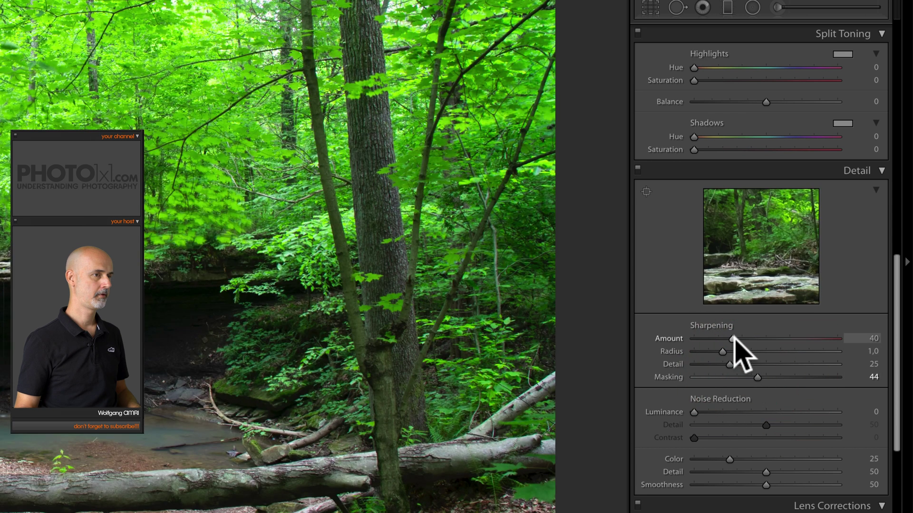
left_click_drag(733, 338, 758, 339)
key("z")
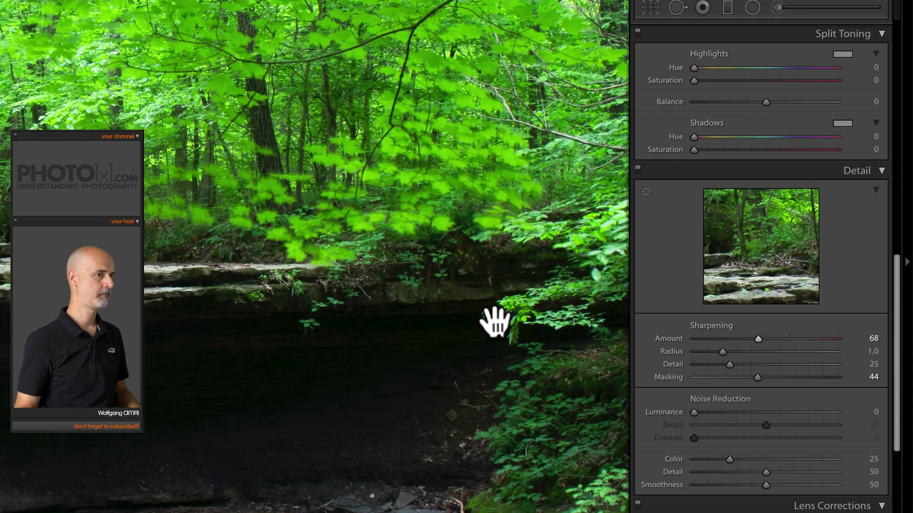
left_click_drag(694, 412, 722, 413)
left_click(722, 413)
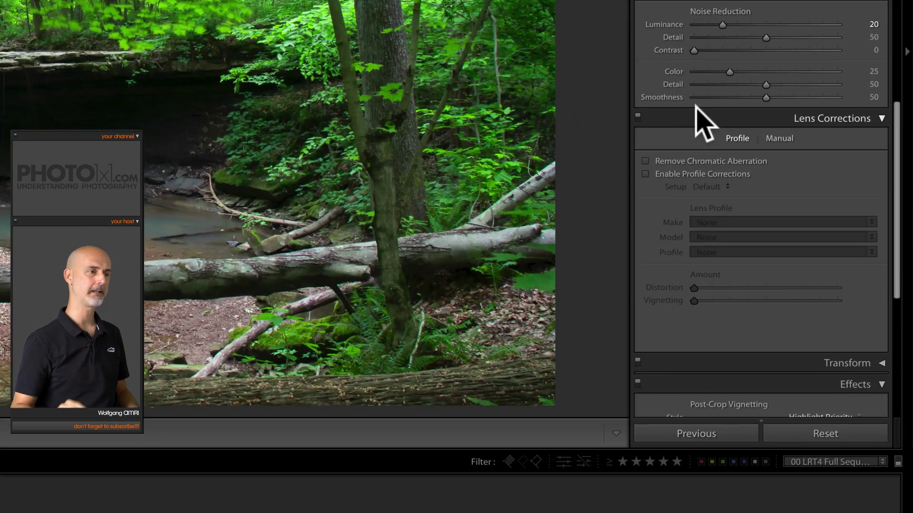
Step: Enable chromatic aberration removal and lens profile corrections, and set the manual lens vignetting amount to -71
left_click(645, 160)
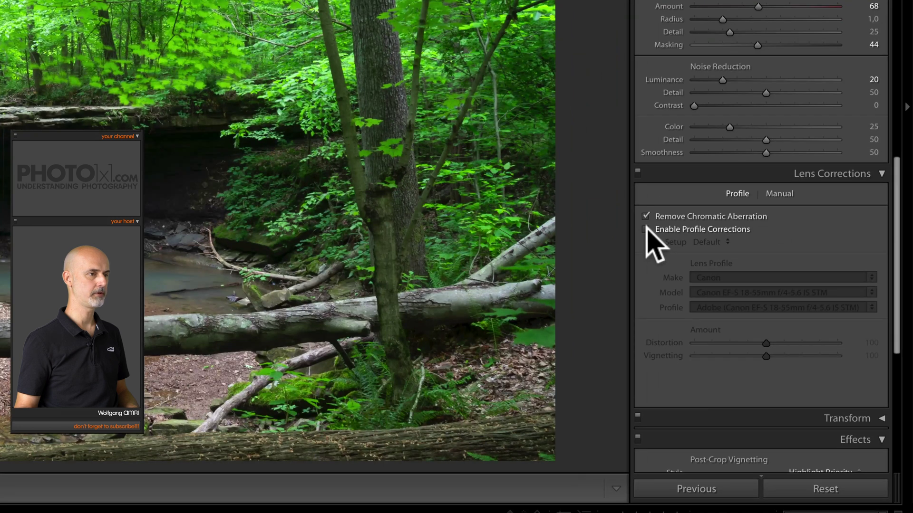
left_click(645, 228)
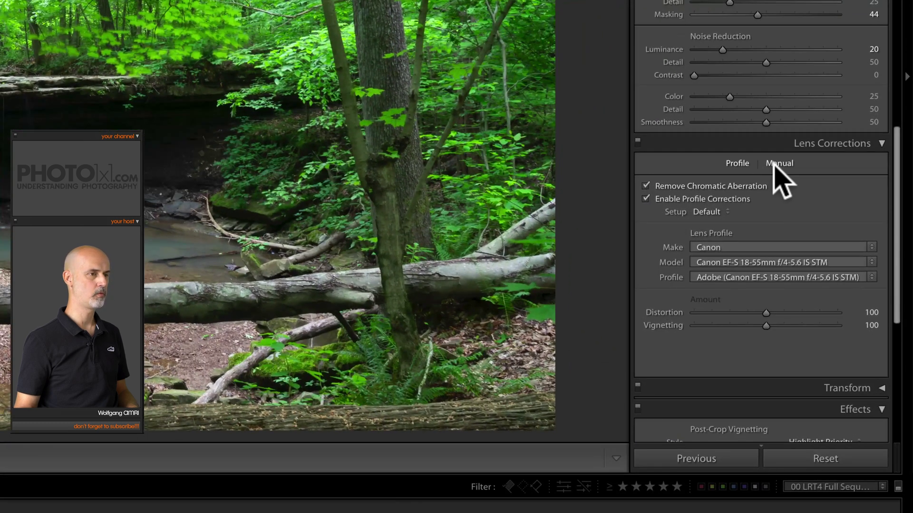
left_click(798, 199)
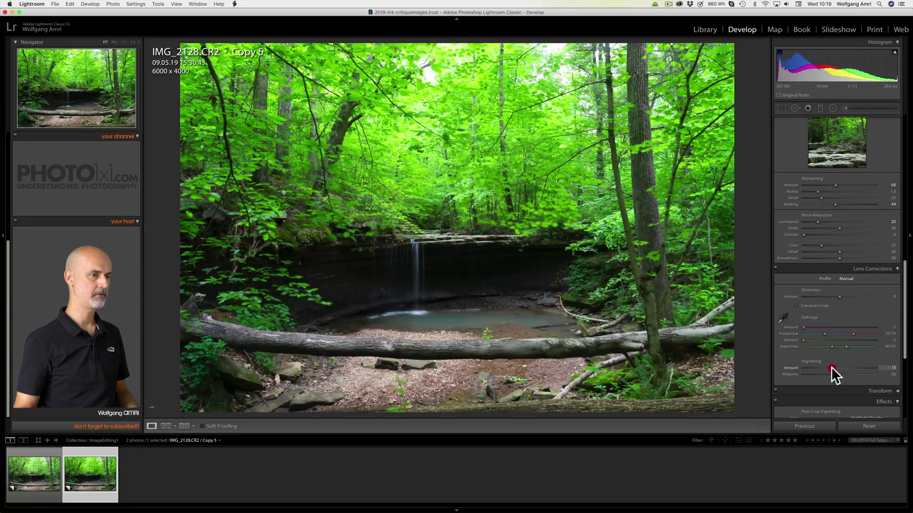
left_click_drag(764, 342, 746, 341)
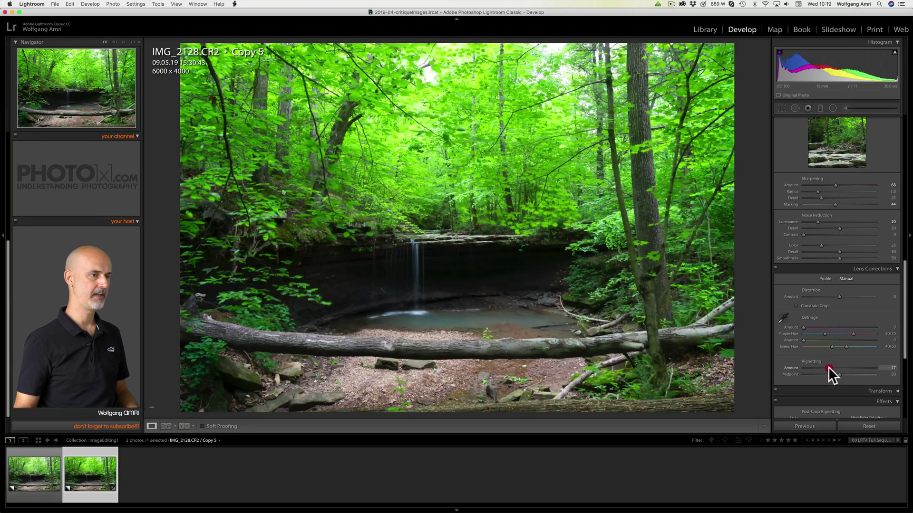
left_click_drag(824, 369, 819, 369)
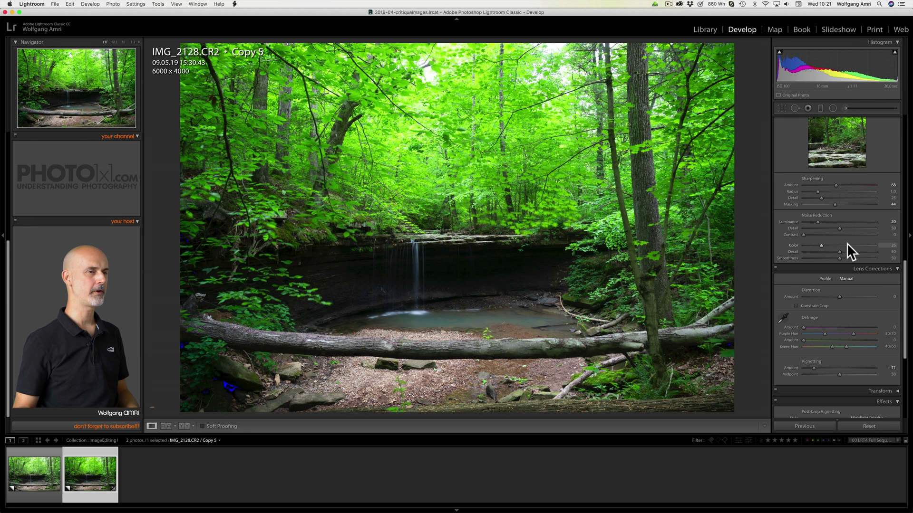
Step: Add a graduated filter darkening the upper foliage down to the waterfall ledge, with exposure -0,82 and highlights -20
scroll(846, 243, "up", 5)
scroll(846, 244, "up", 15)
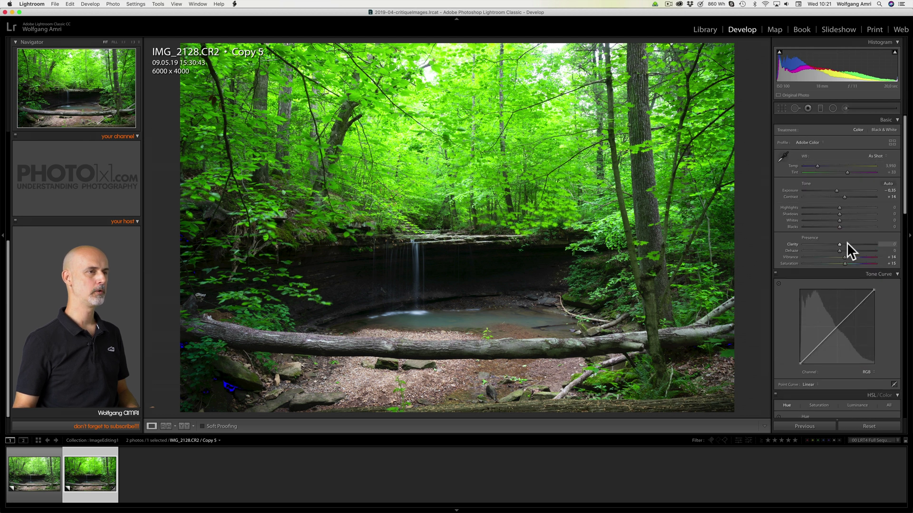
left_click(819, 108)
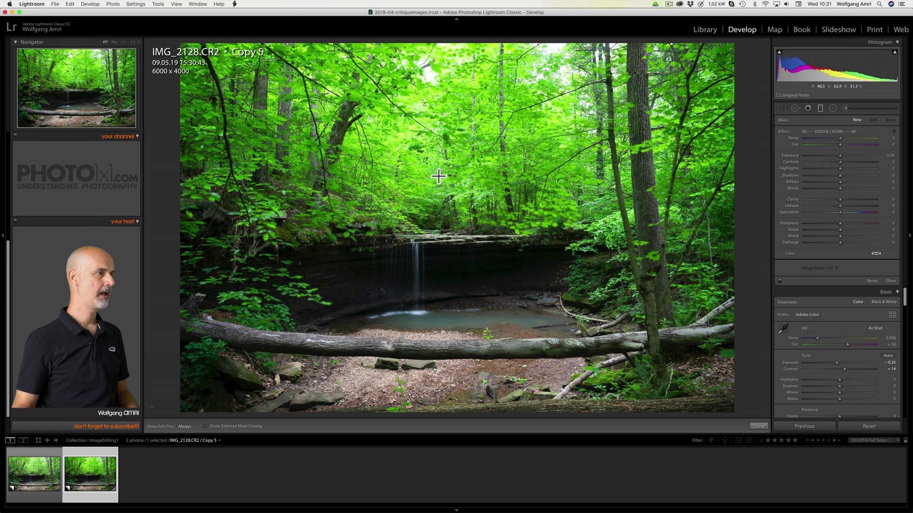
left_click_drag(438, 174, 436, 237)
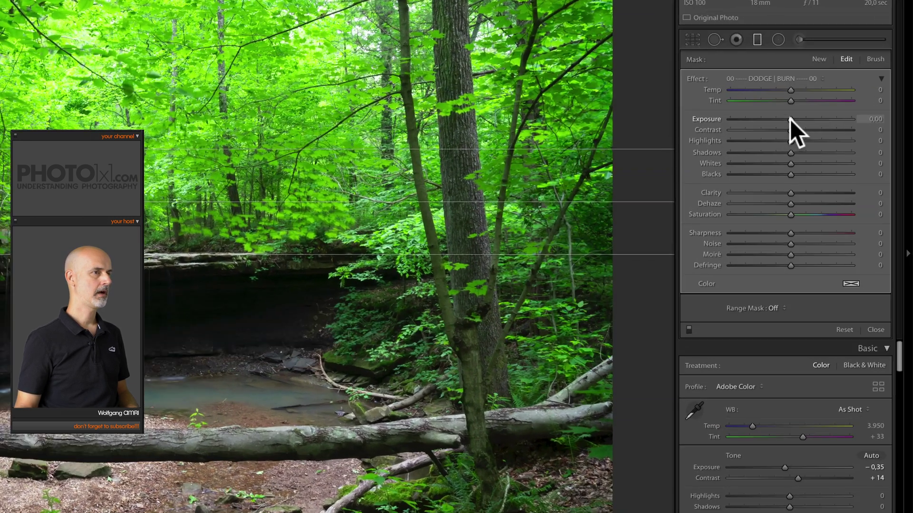
left_click_drag(839, 155, 839, 155)
left_click_drag(765, 102, 750, 102)
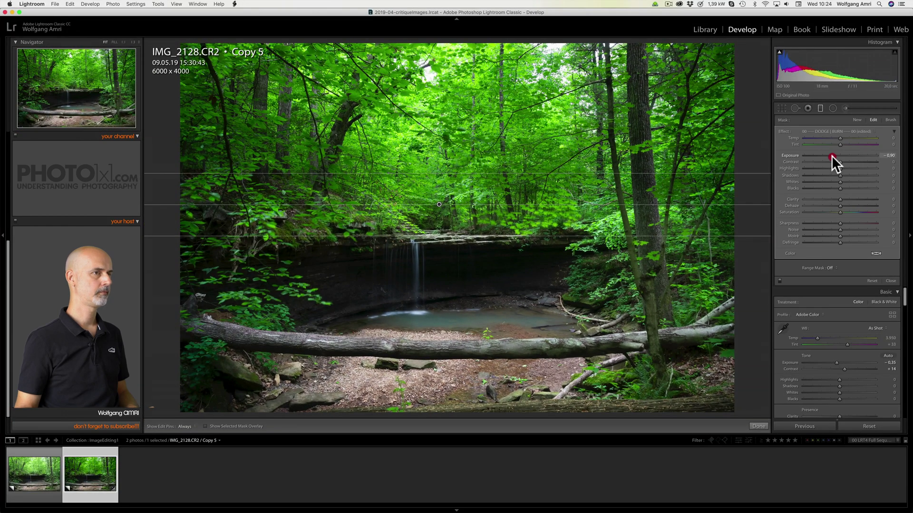
left_click_drag(831, 155, 834, 169)
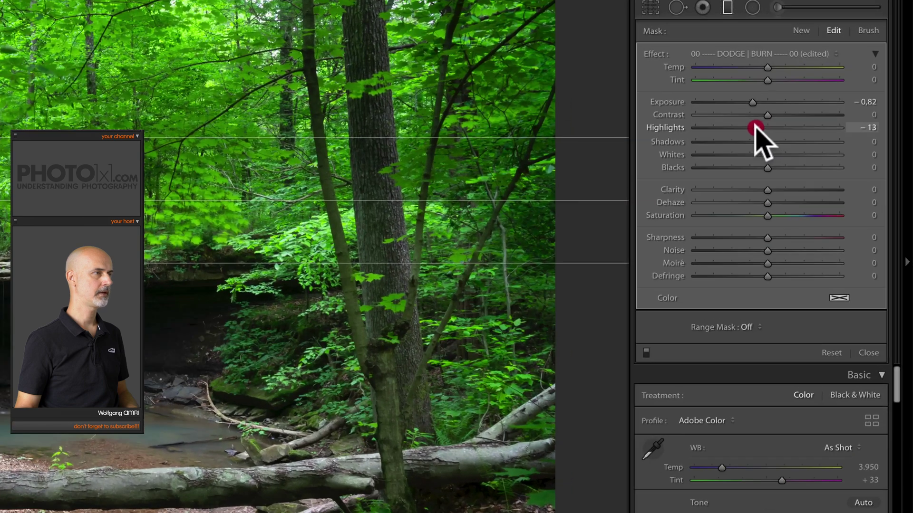
left_click_drag(756, 129, 751, 127)
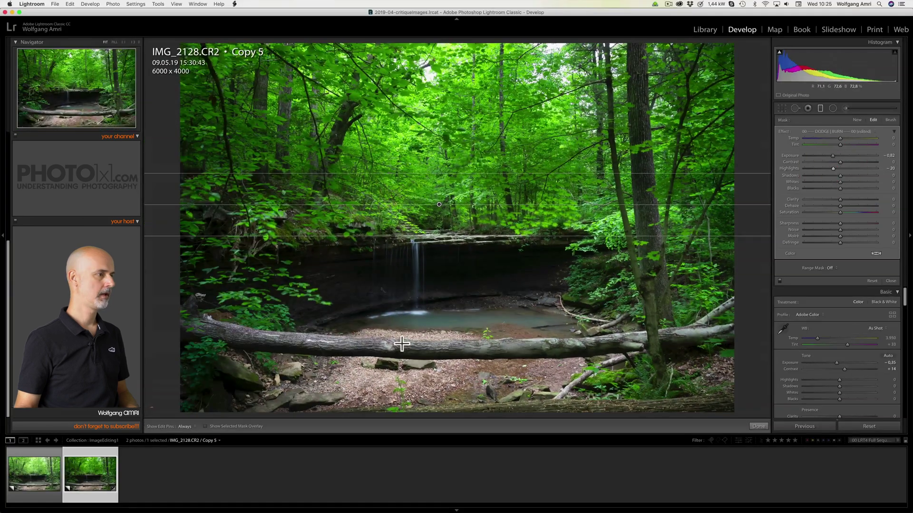
Step: Add a second graduated filter darkening the foreground up to the pool, resetting its effect and setting exposure -1,32 and highlights about -30
left_click_drag(402, 344, 403, 314)
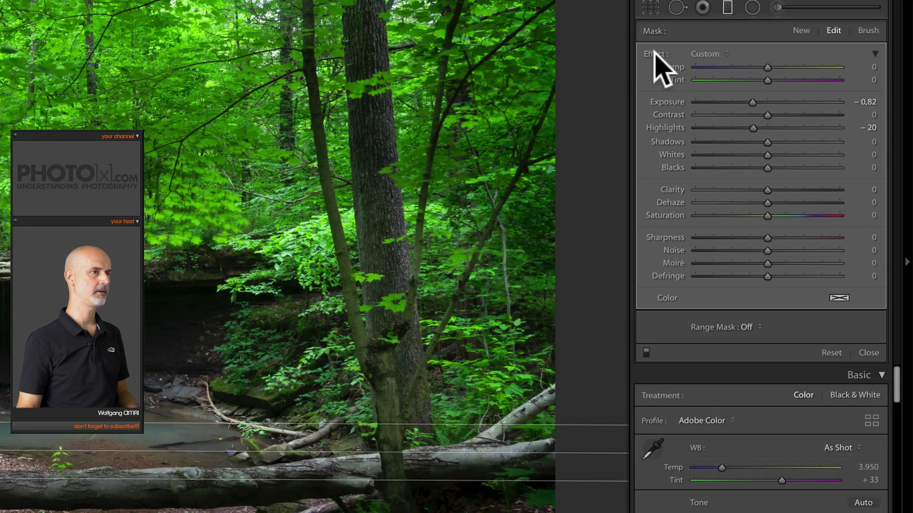
left_click(652, 56)
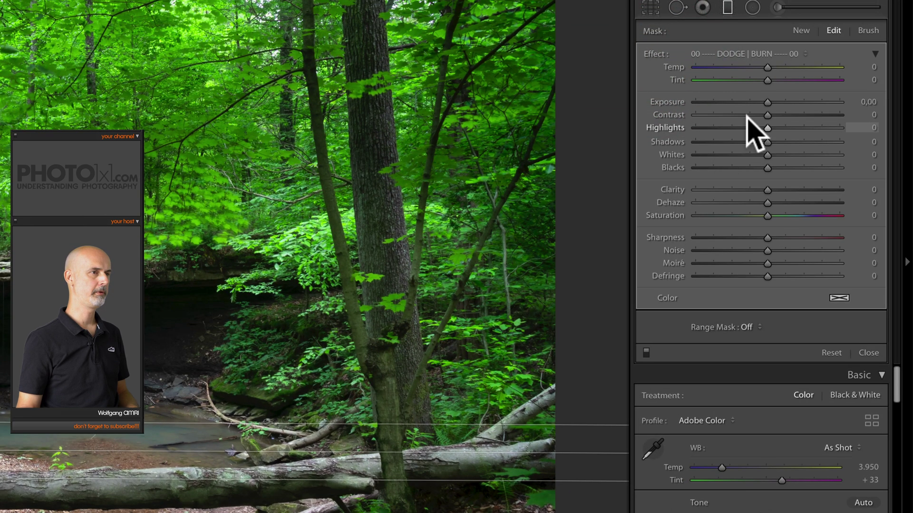
left_click_drag(768, 101, 761, 102)
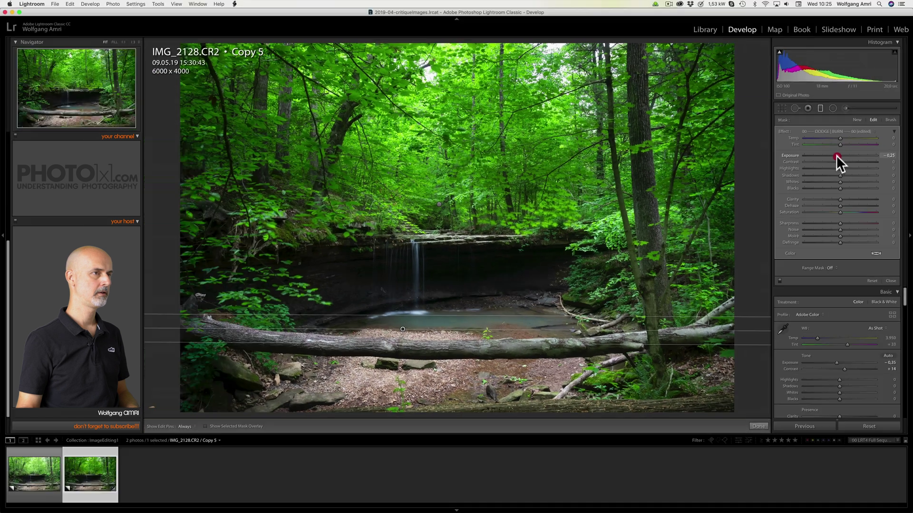
left_click_drag(836, 155, 827, 155)
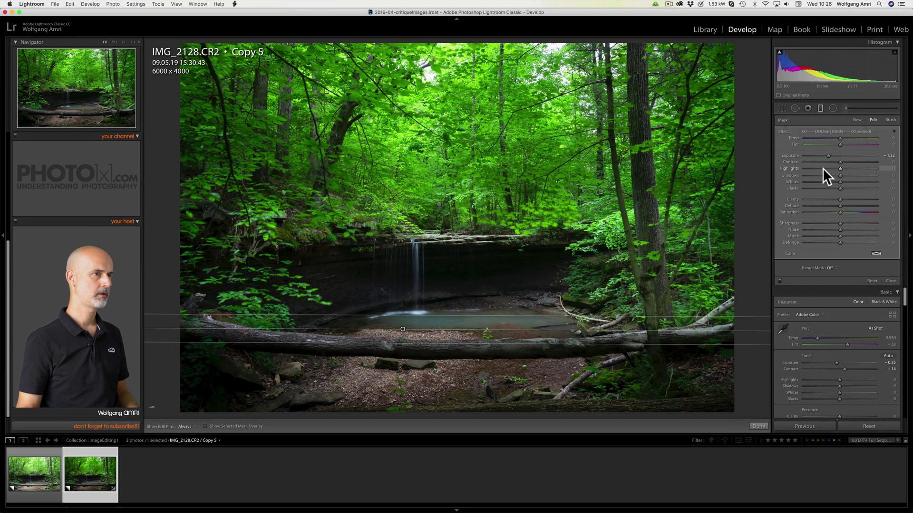
left_click(822, 169)
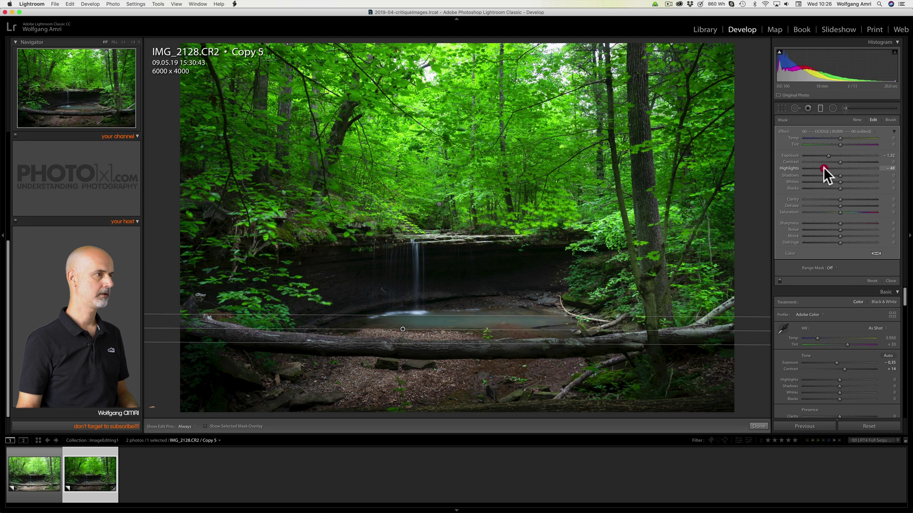
left_click_drag(828, 168, 829, 169)
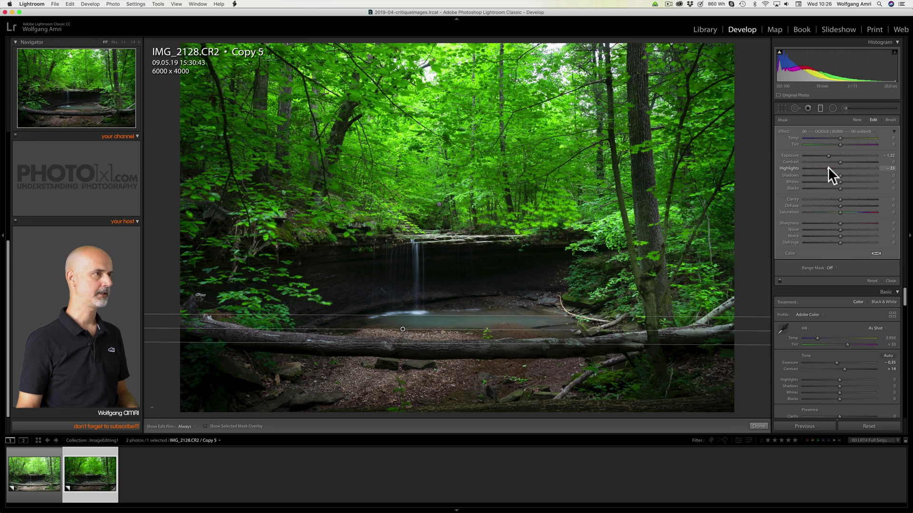
key("Escape")
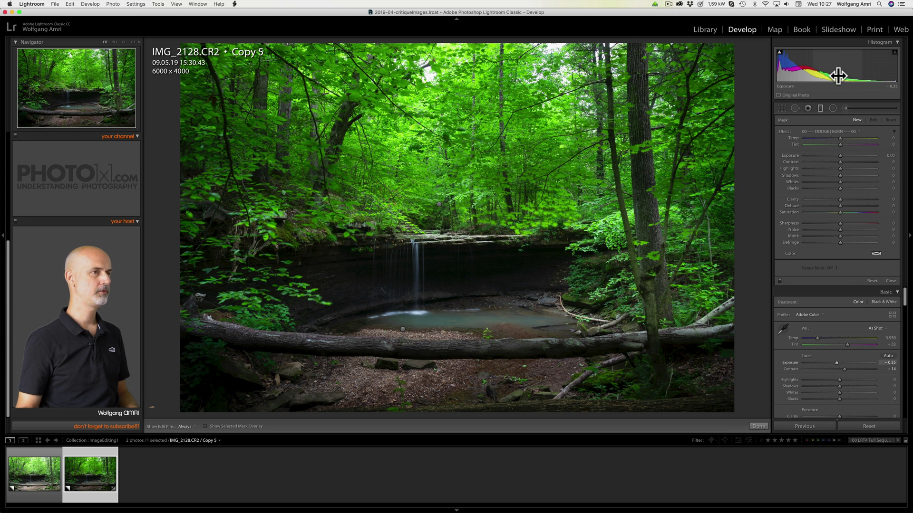
Step: Toggle the graduated filters off and on to compare the photo with and without them
left_click(779, 280)
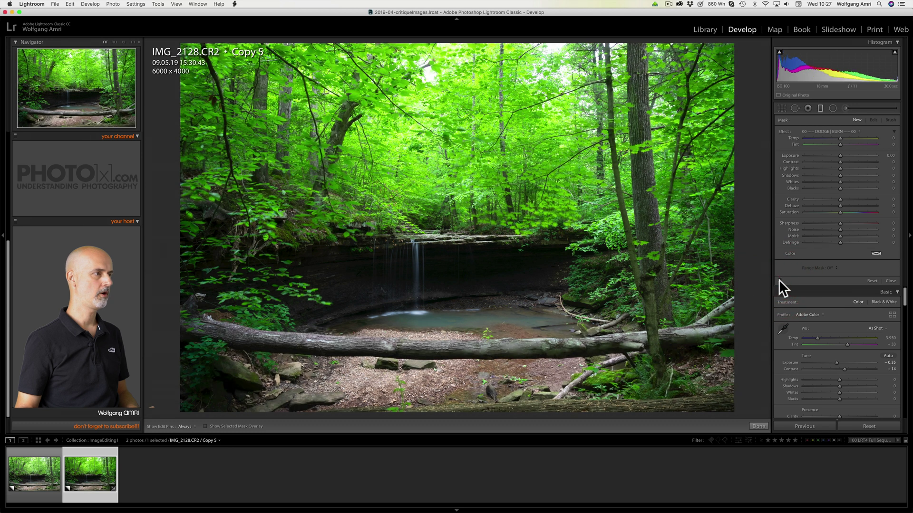
left_click(779, 281)
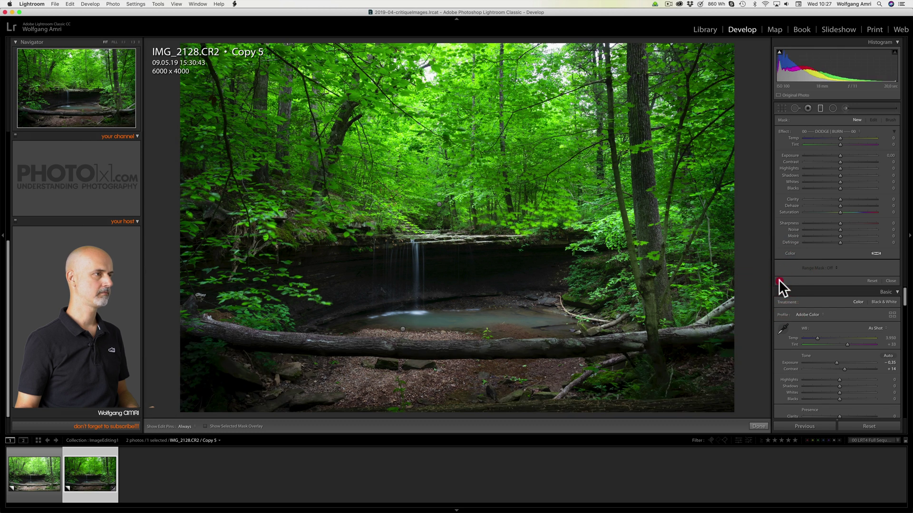
left_click(778, 281)
left_click(778, 280)
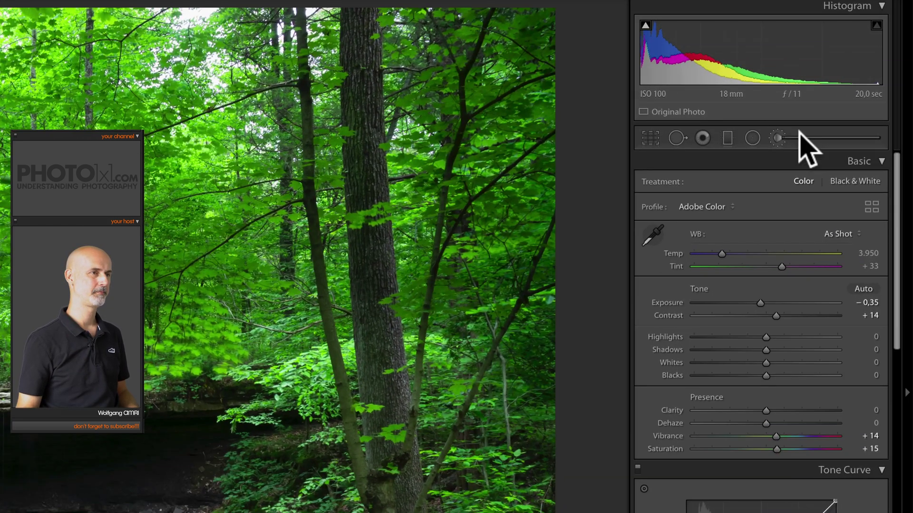
Step: Paint an adjustment brush mask over the main waterfall and its splash, with highlights 100 and whites 100
left_click(855, 107)
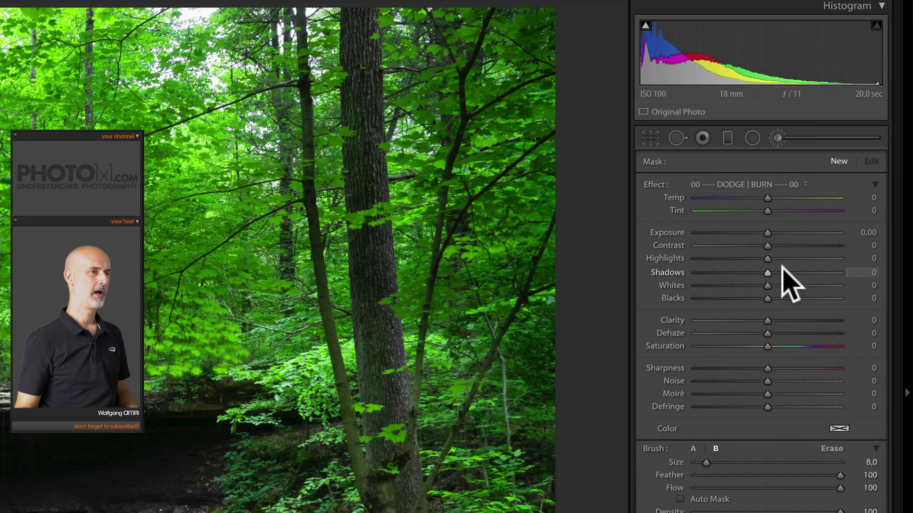
left_click_drag(767, 259, 841, 261)
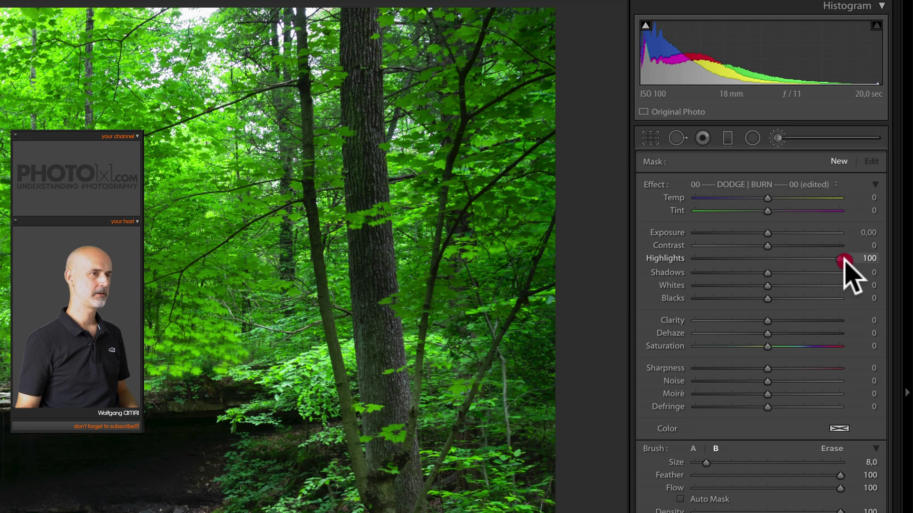
left_click_drag(766, 285, 849, 291)
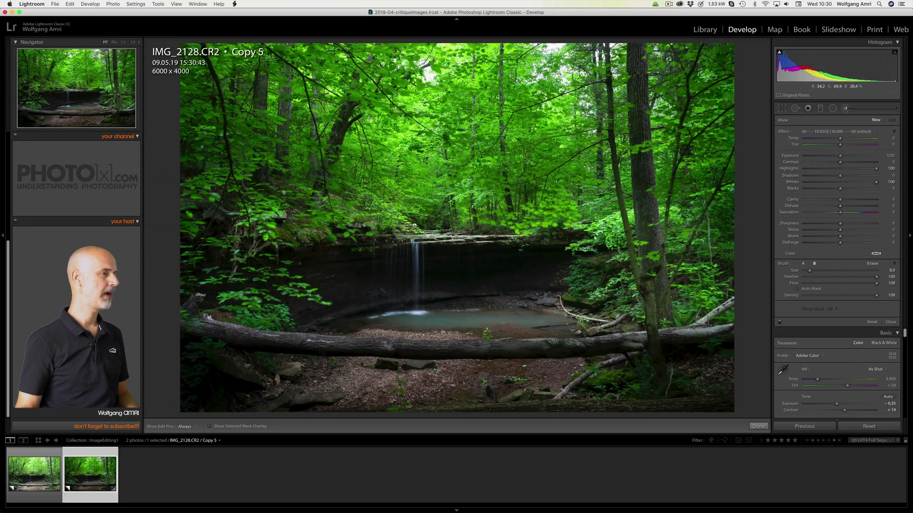
key("z")
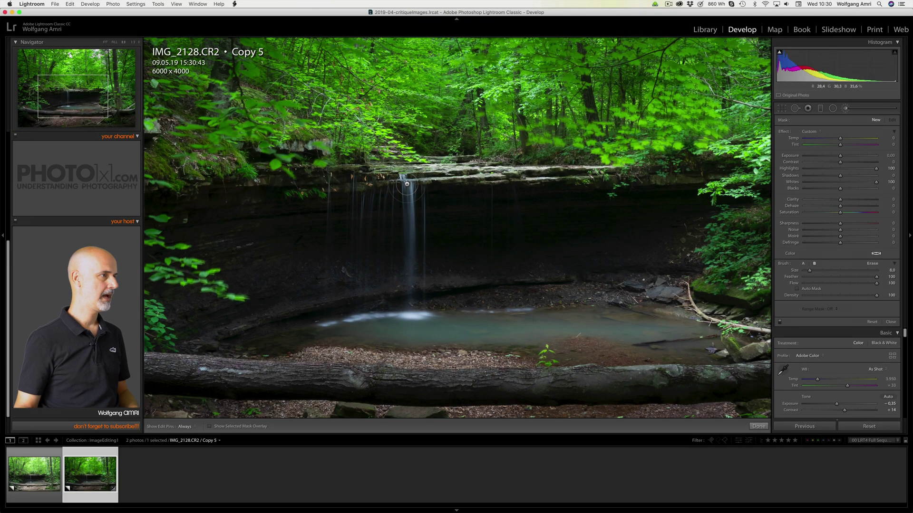
mouse_move(407, 190)
left_mouse_down()
mouse_move(403, 309)
mouse_move(421, 314)
mouse_move(318, 316)
left_mouse_up()
scroll(354, 216, "up", 7)
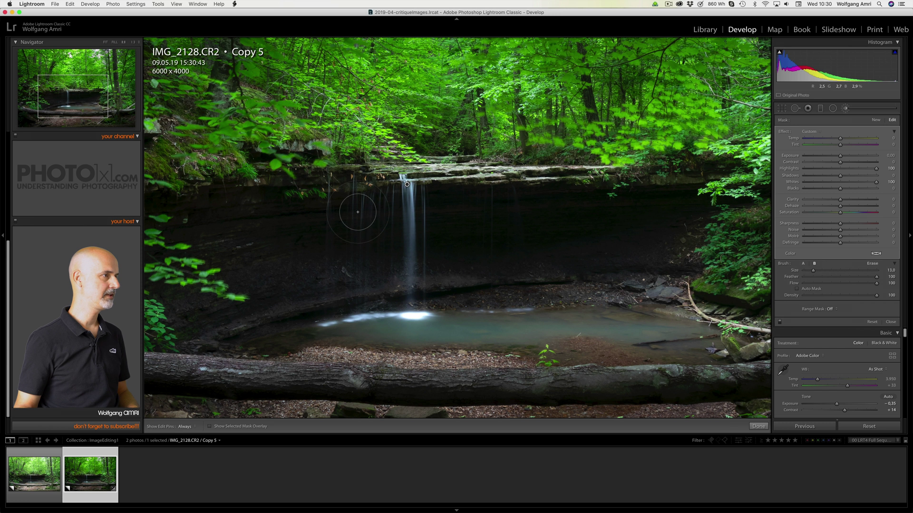
Step: Enlarge the brush to size 16 and set the waterfall mask's shadows to -20
key("h")
scroll(364, 223, "up", 1)
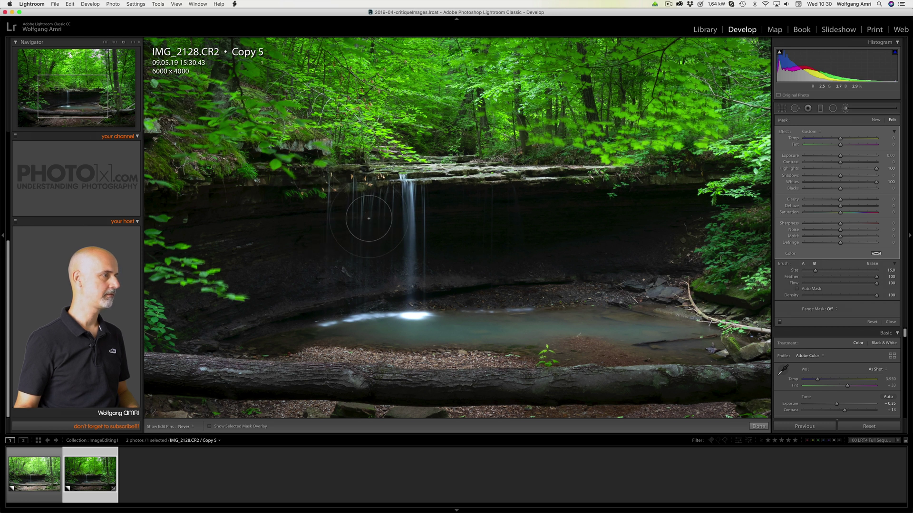
key("h")
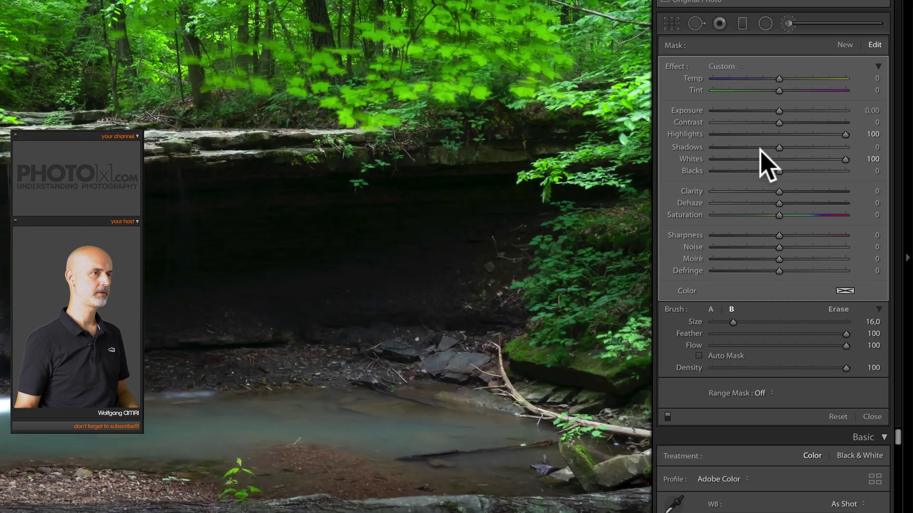
left_click_drag(778, 147, 747, 141)
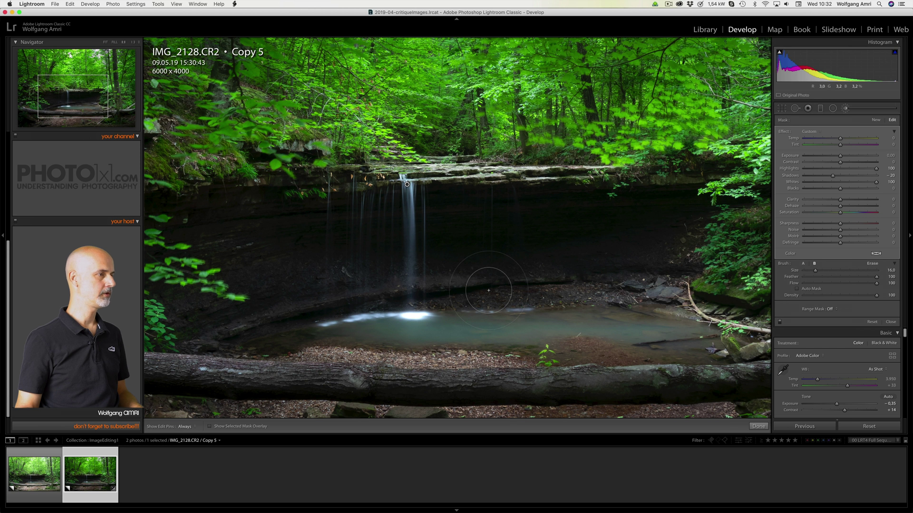
Step: Partly erase the brush mask over the splash at the waterfall's foot, using the eraser at flow 50
key("alt")
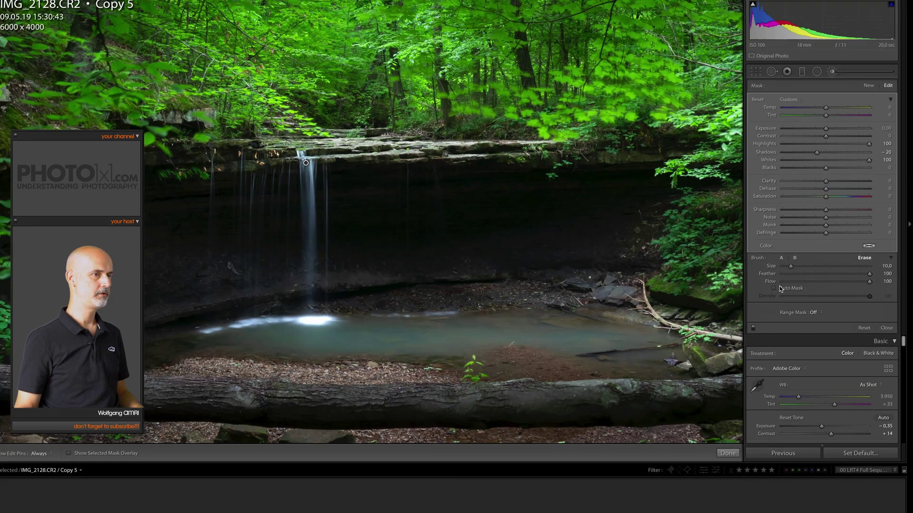
key("alt")
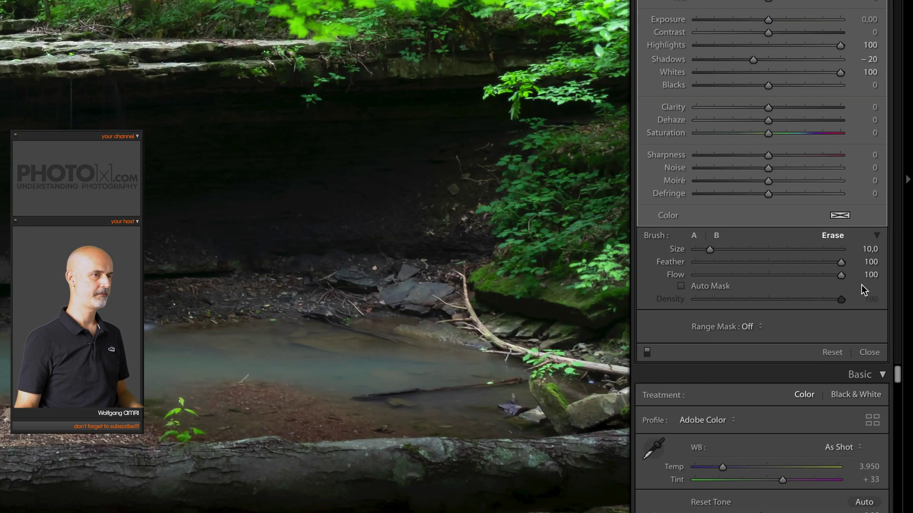
left_click_drag(843, 276, 769, 276)
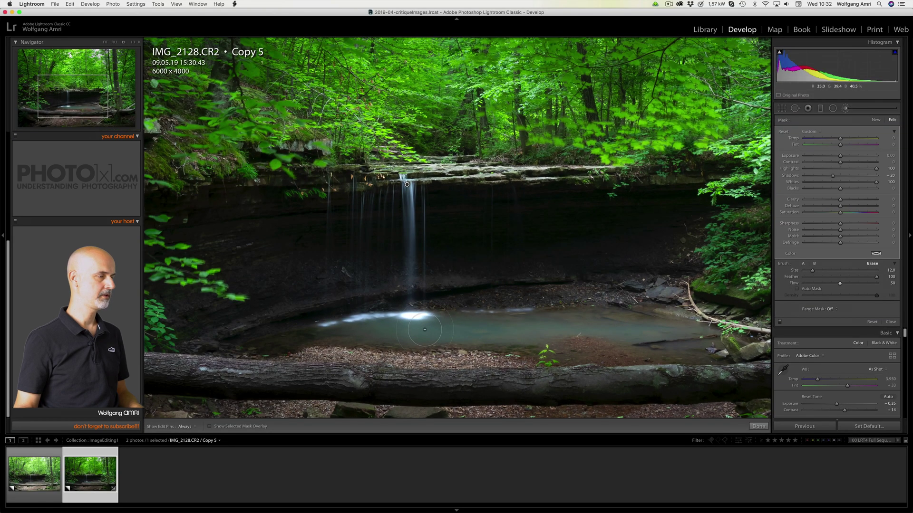
key("h")
scroll(417, 320, "up", 2)
mouse_move(416, 320)
left_mouse_down()
mouse_move(333, 329)
mouse_move(414, 330)
left_mouse_up()
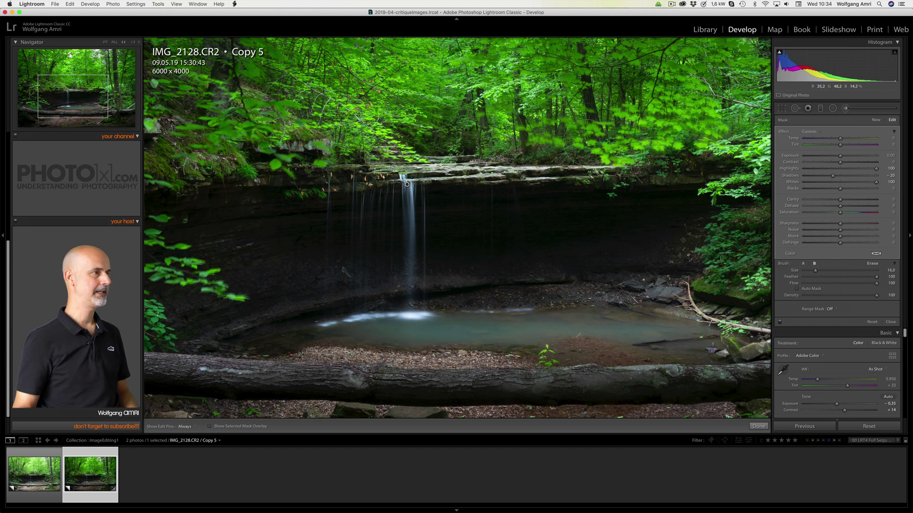
Step: Add a non-inverted circular radial filter centred on the waterfall, darkening everything around it with exposure -0,39
key("z")
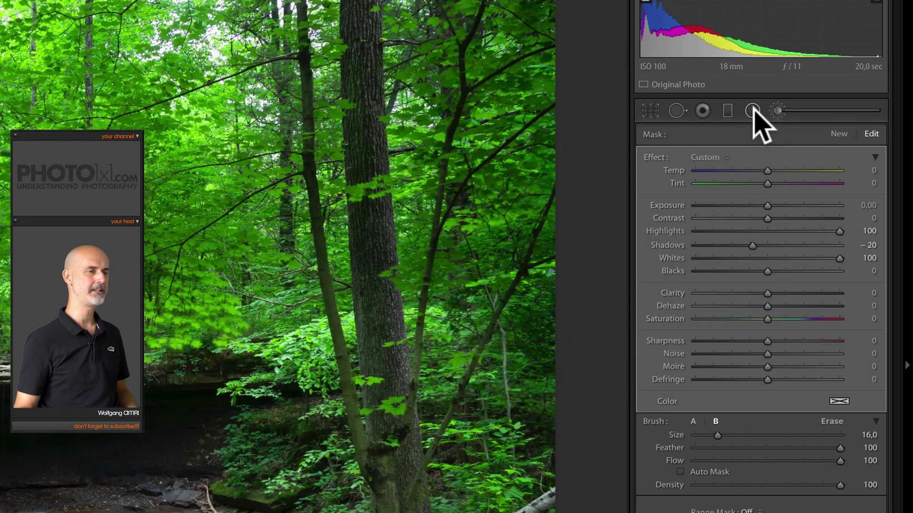
left_click(753, 109)
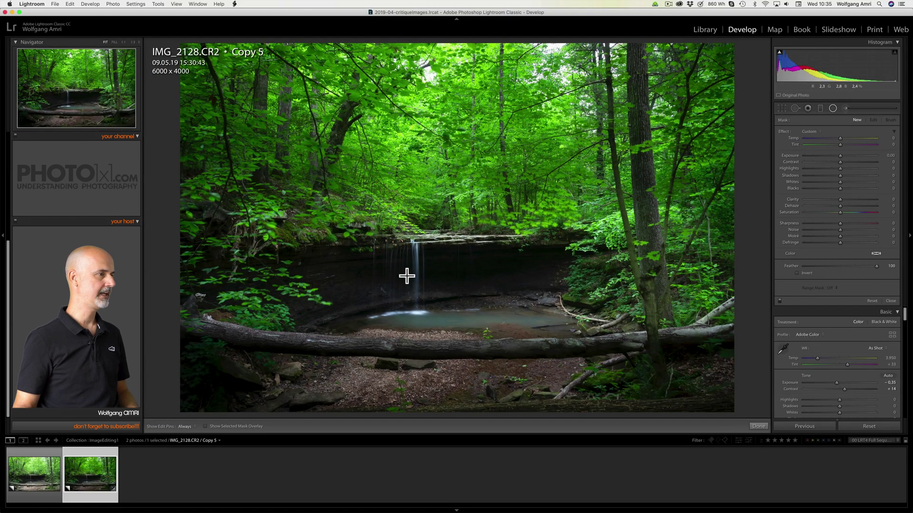
left_click_drag(405, 279, 492, 174)
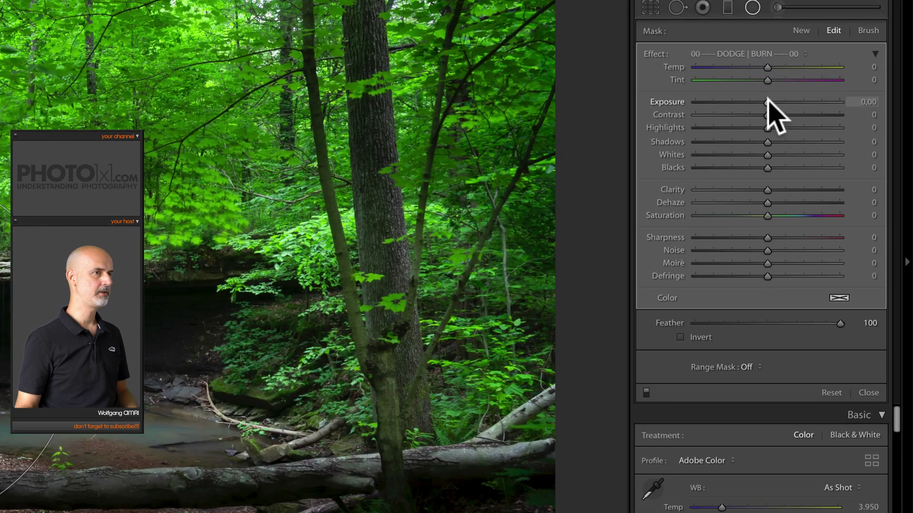
left_click_drag(767, 100, 759, 101)
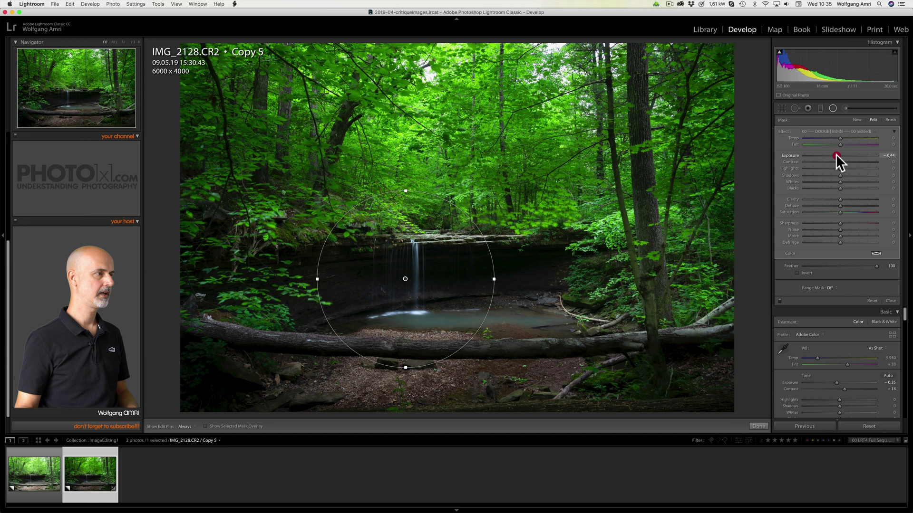
left_click_drag(836, 156, 837, 156)
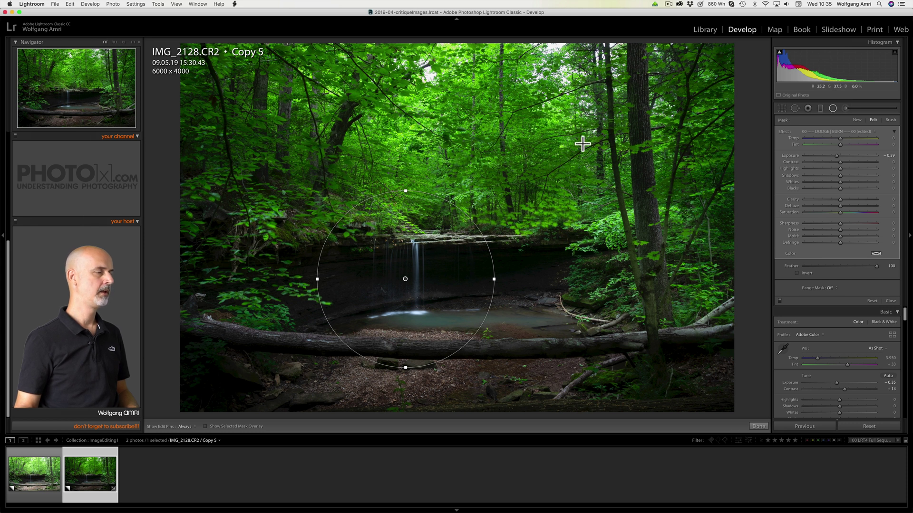
left_click(797, 271)
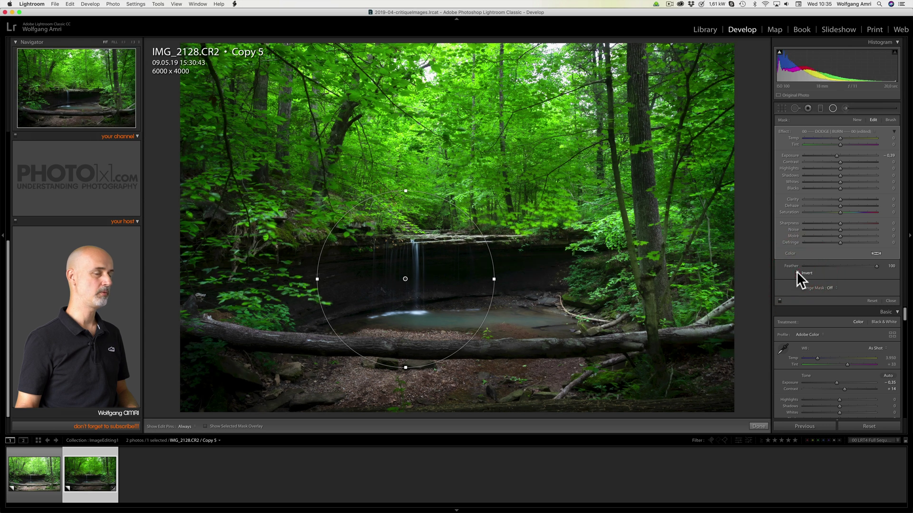
left_click(797, 272)
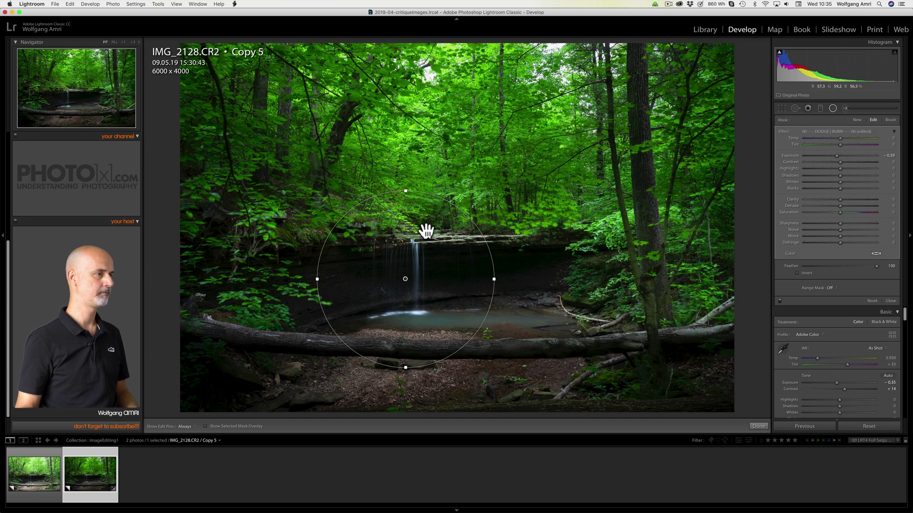
key("shift+m")
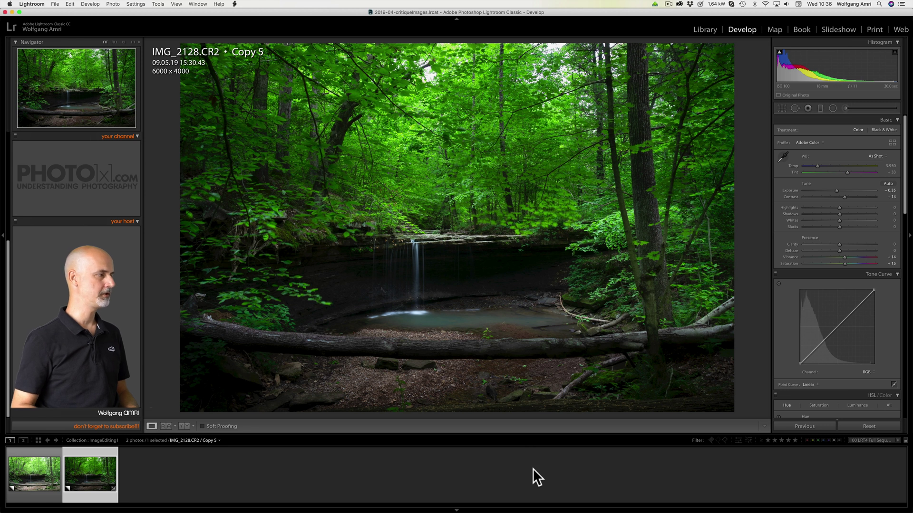
Step: Compare the edited photo with the unedited copy and return to the edited version
key("Left")
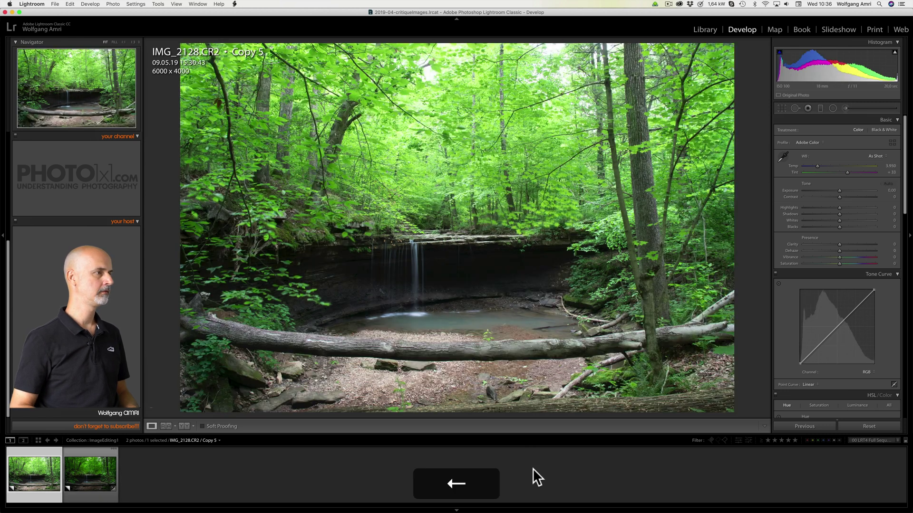
key("Right")
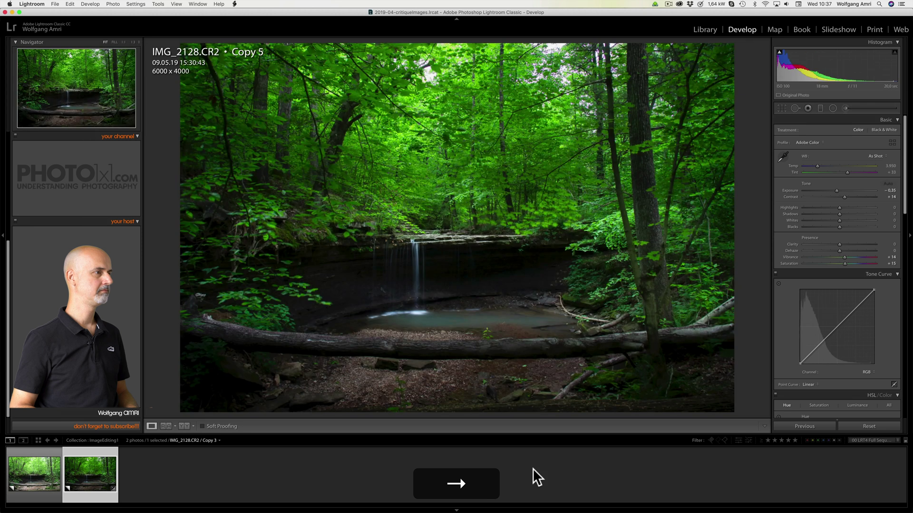